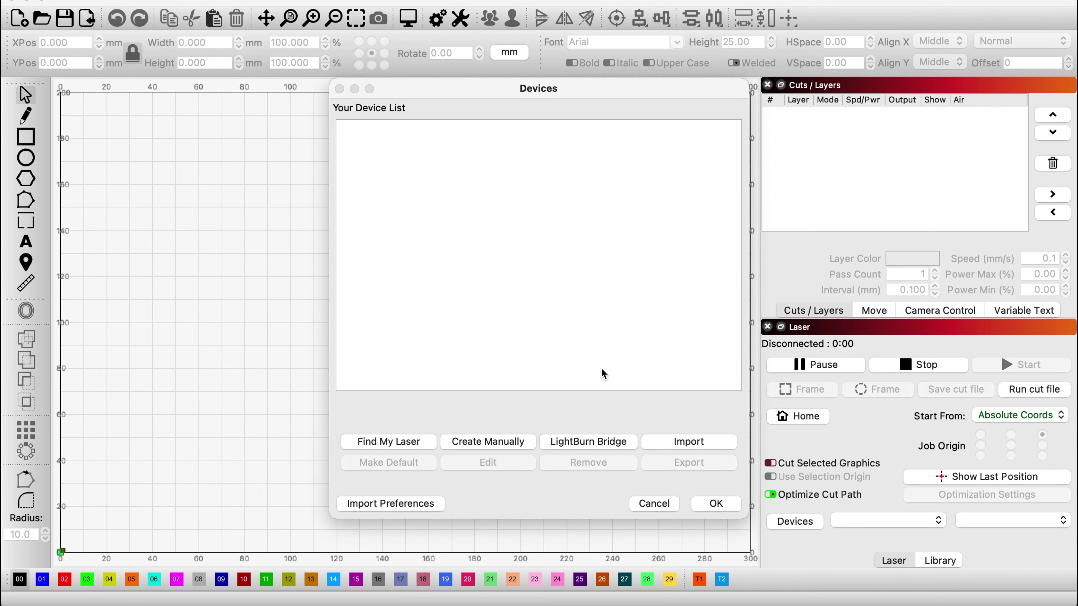
- Scan for and add the sculpfunlaser device on cu.URT1, giving a Ready 400 mm work area
left_click(415, 442)
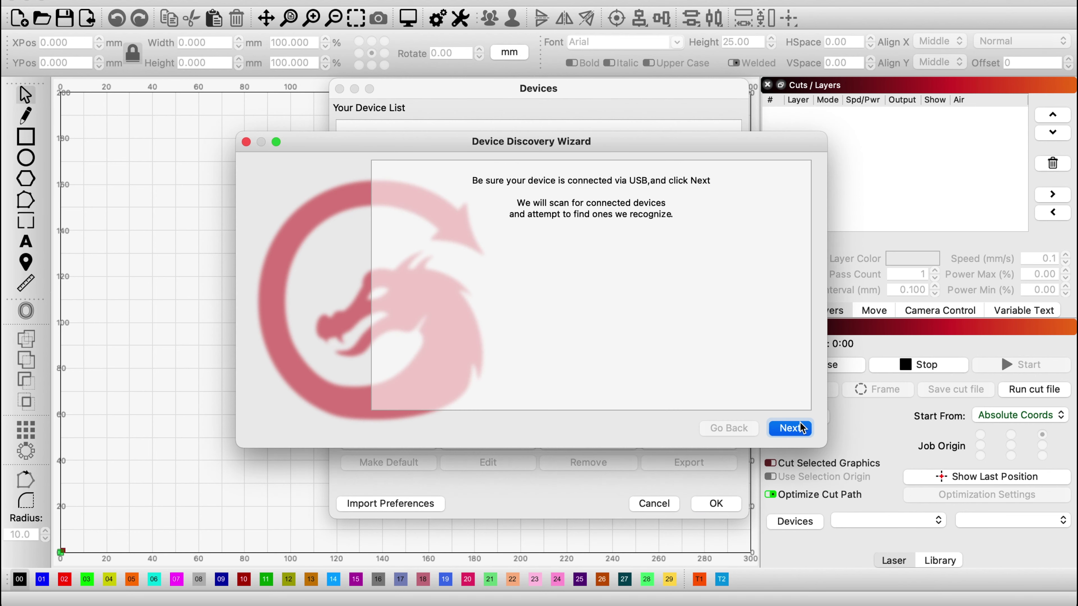
left_click(784, 428)
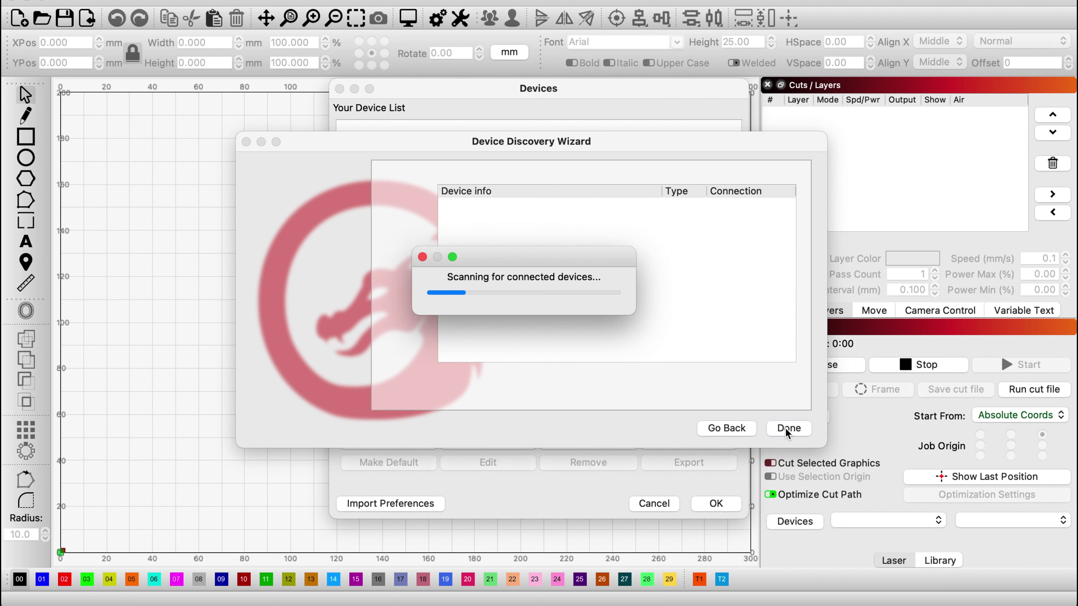
left_click(785, 429)
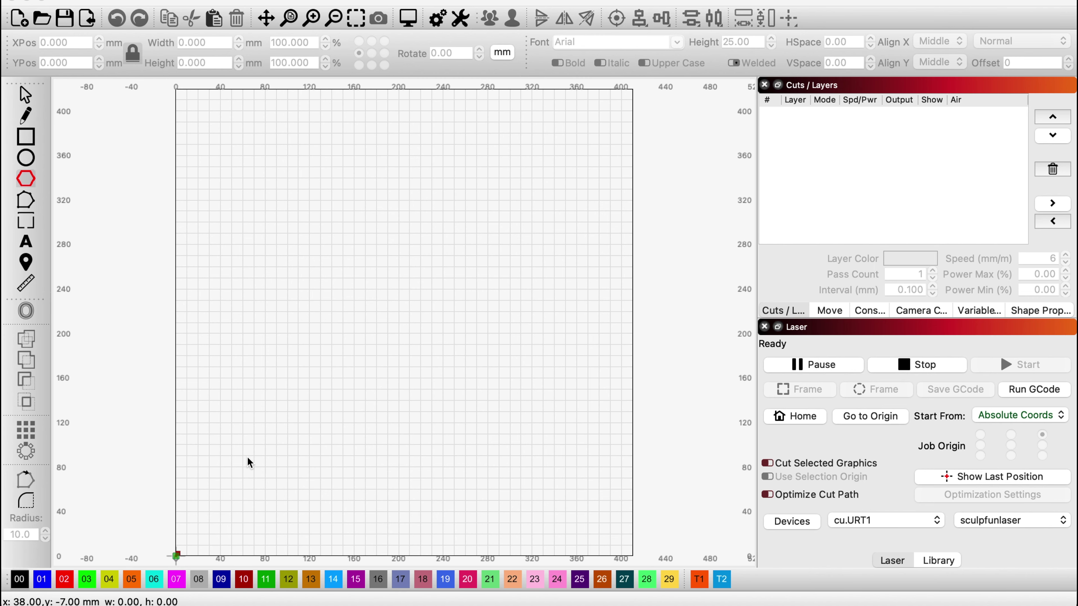
- Draw a 90 mm wide hexagon on the canvas and select it
left_click(212, 443)
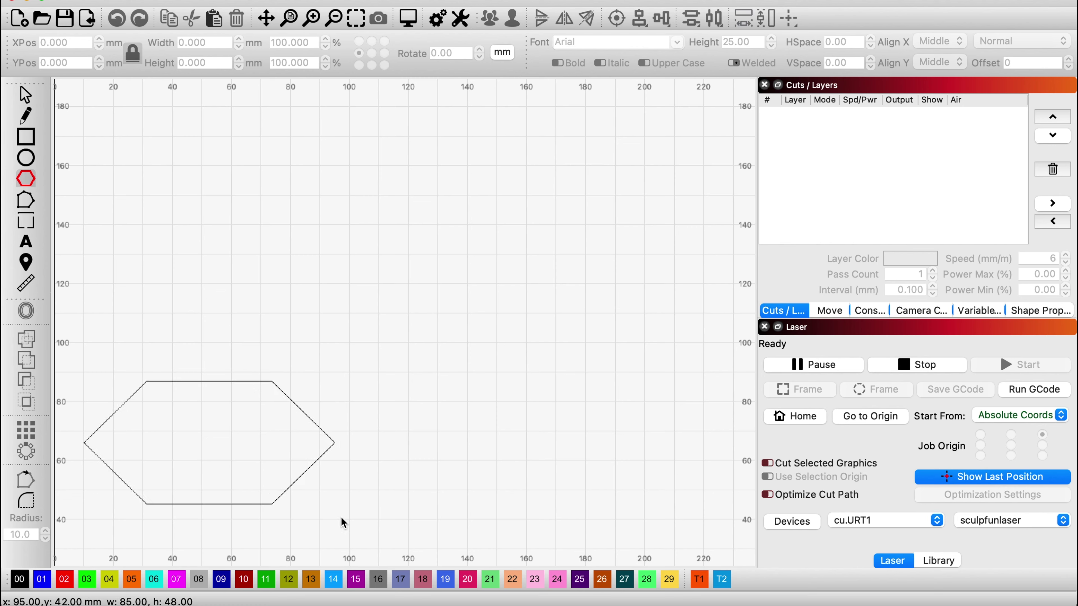
left_click_drag(341, 517, 350, 521)
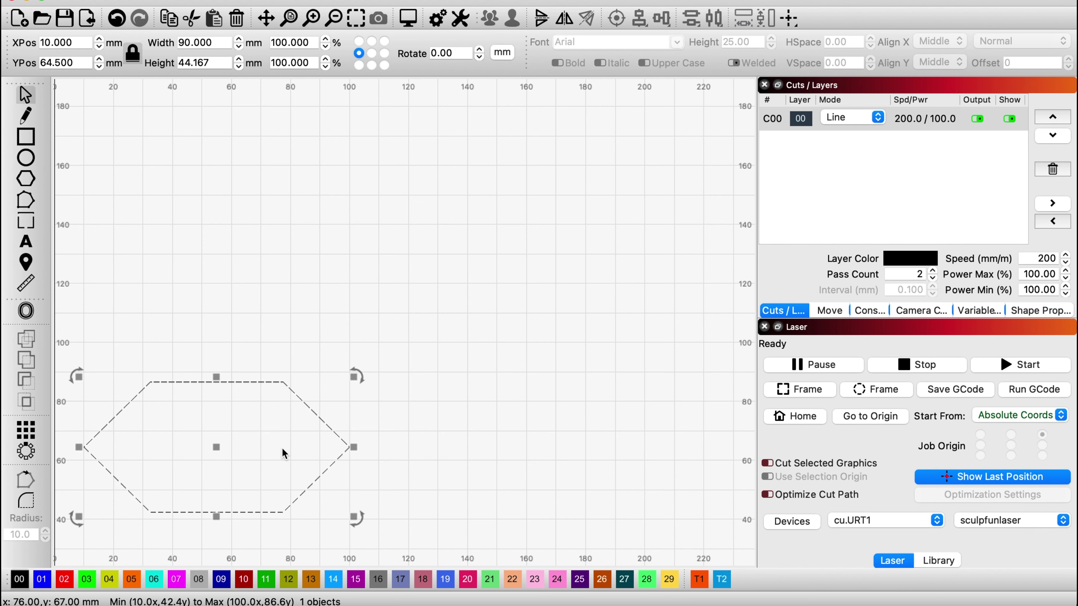
left_click(285, 373)
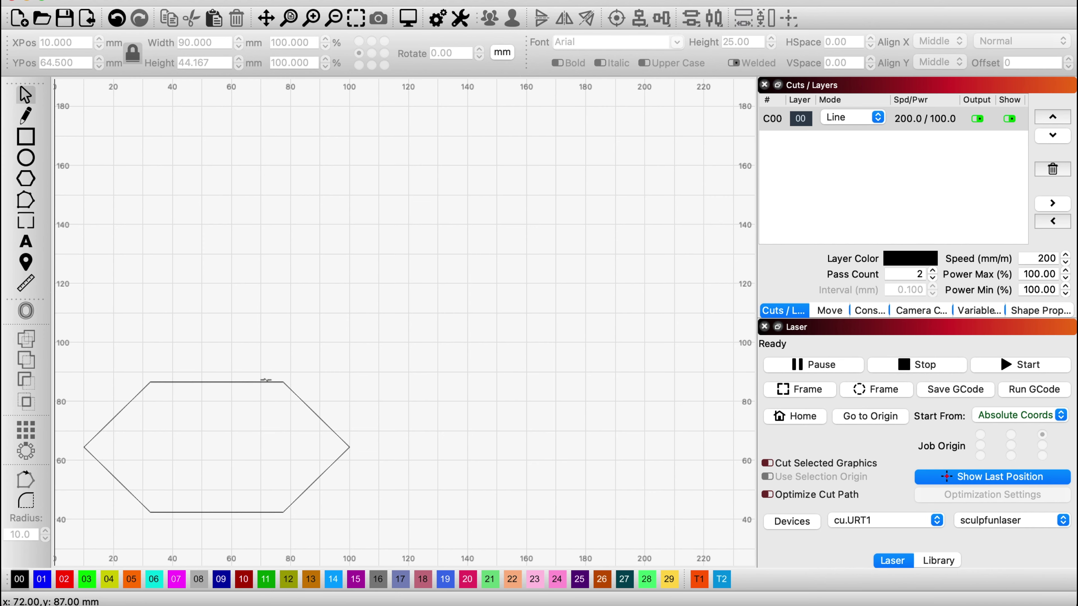
left_click(266, 380)
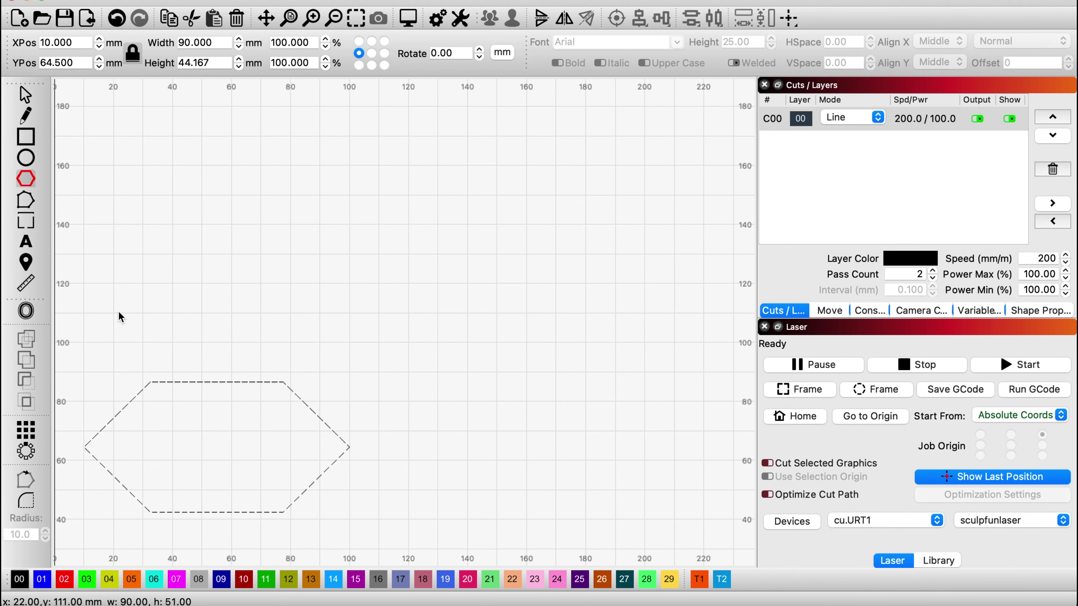
- Move the hexagon up about 22 mm and place a duplicate directly beneath it
left_click_drag(261, 362, 300, 551)
key("ctrl+v")
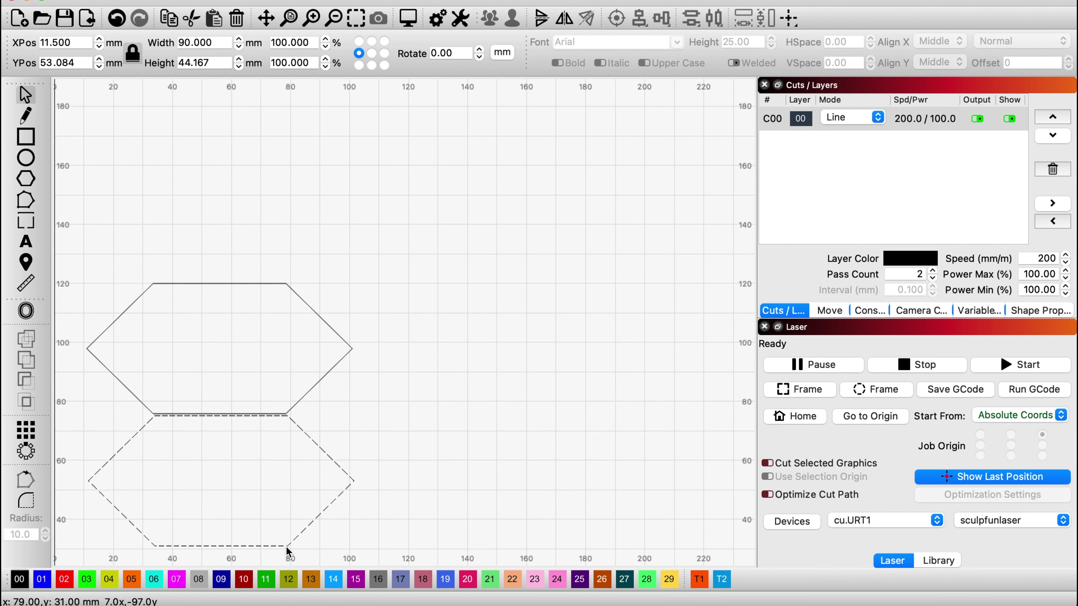
left_click_drag(300, 428, 299, 431)
- Add the text '14th DOCTOR'S' inside the upper hexagon
key("t")
left_click(188, 349)
type("14th DOCTOR'S")
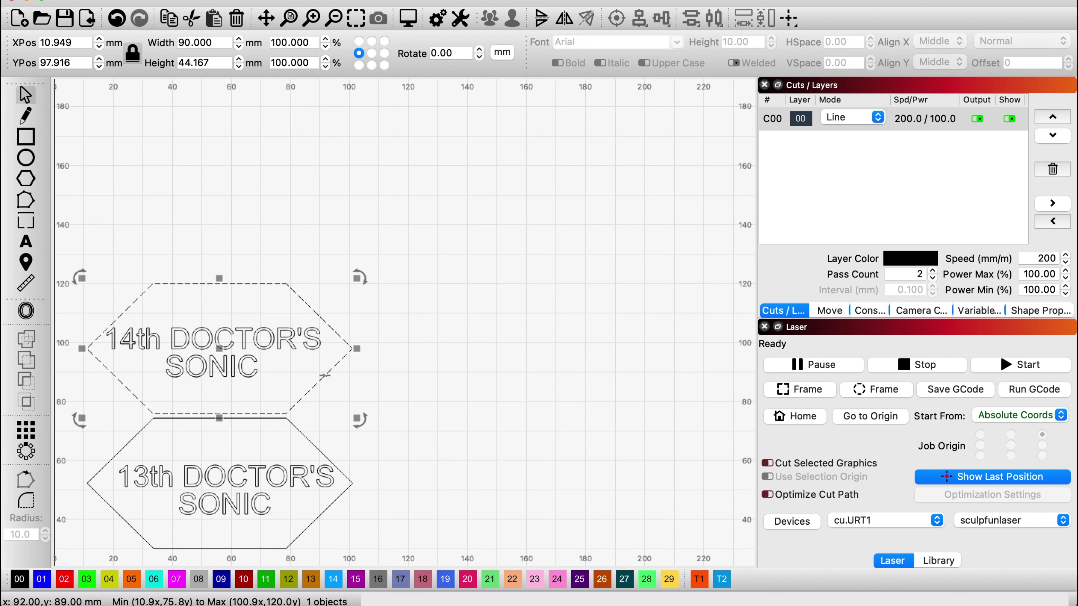
- Delete the upper and lower hexagon outlines, leaving only the text labels
key("Delete")
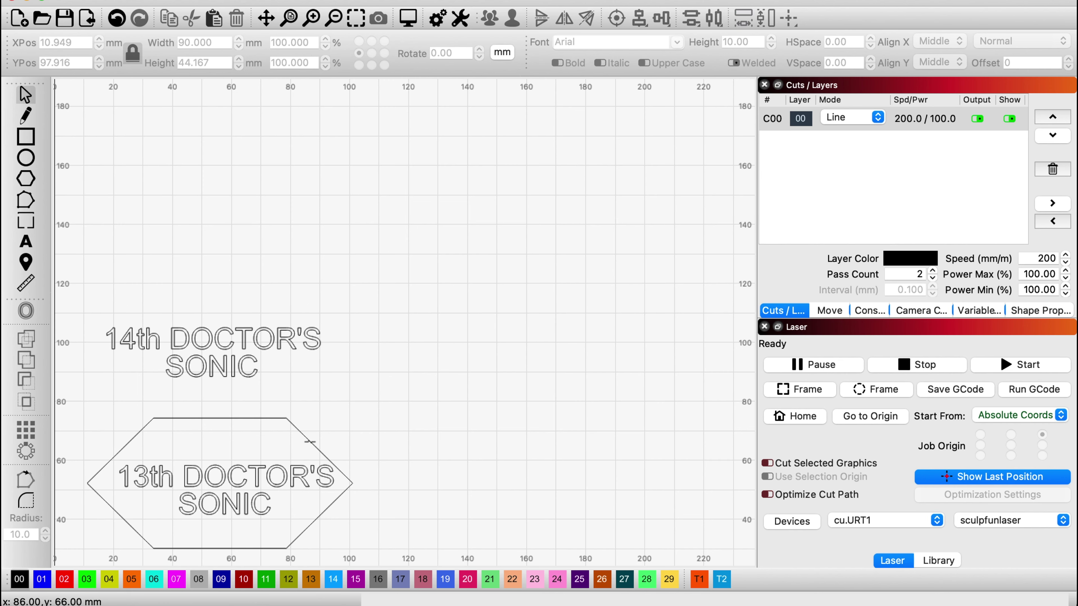
left_click(309, 442)
key("Delete")
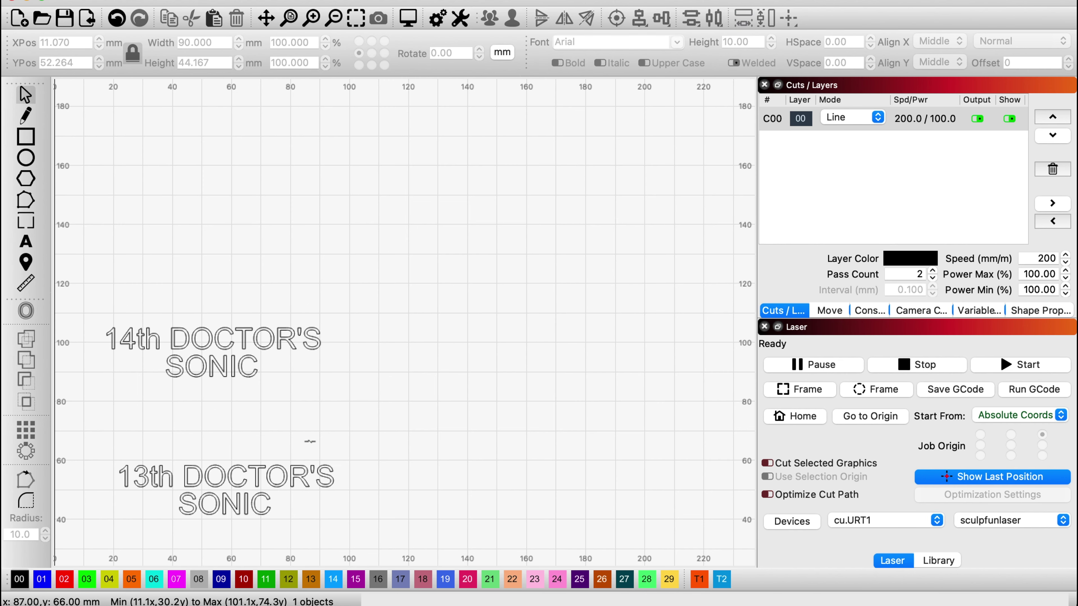
left_click(845, 121)
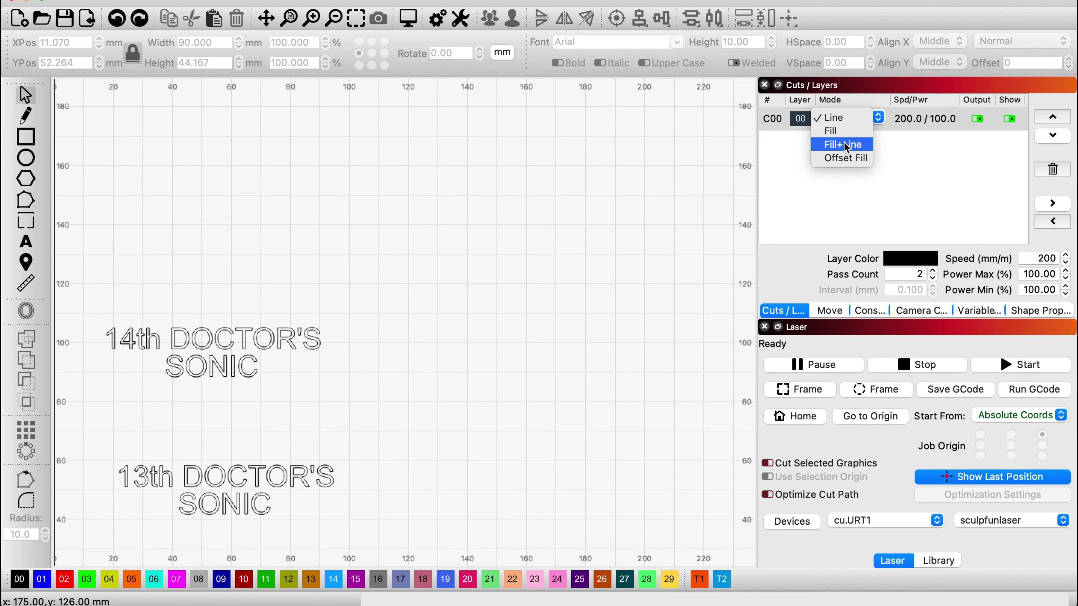
- Keep the cut layer in Line mode with 20% minimum power and 900 mm/min speed
left_click(857, 122)
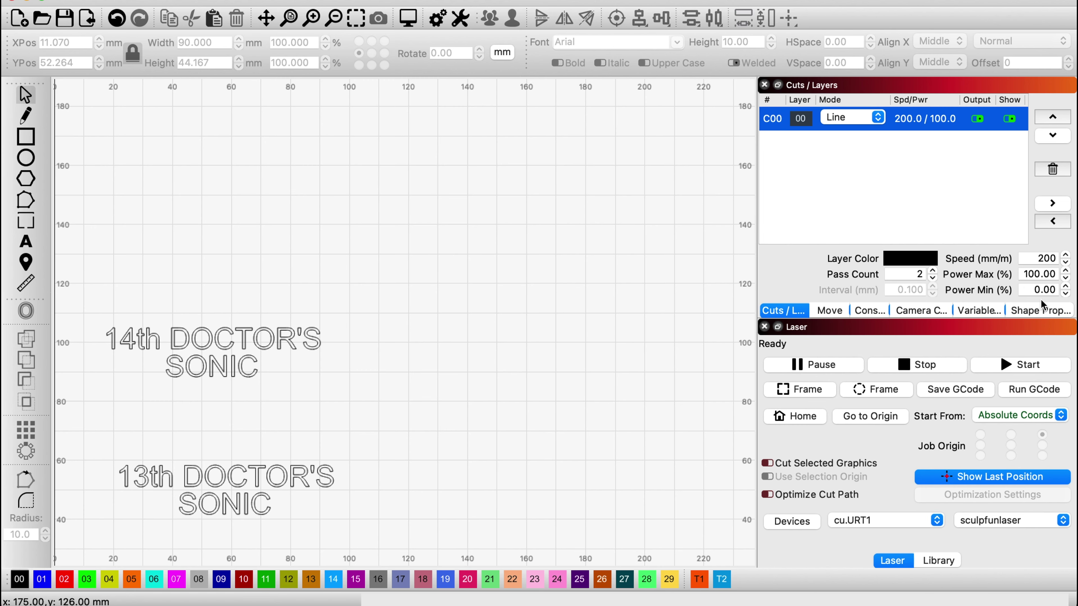
left_click(1040, 290)
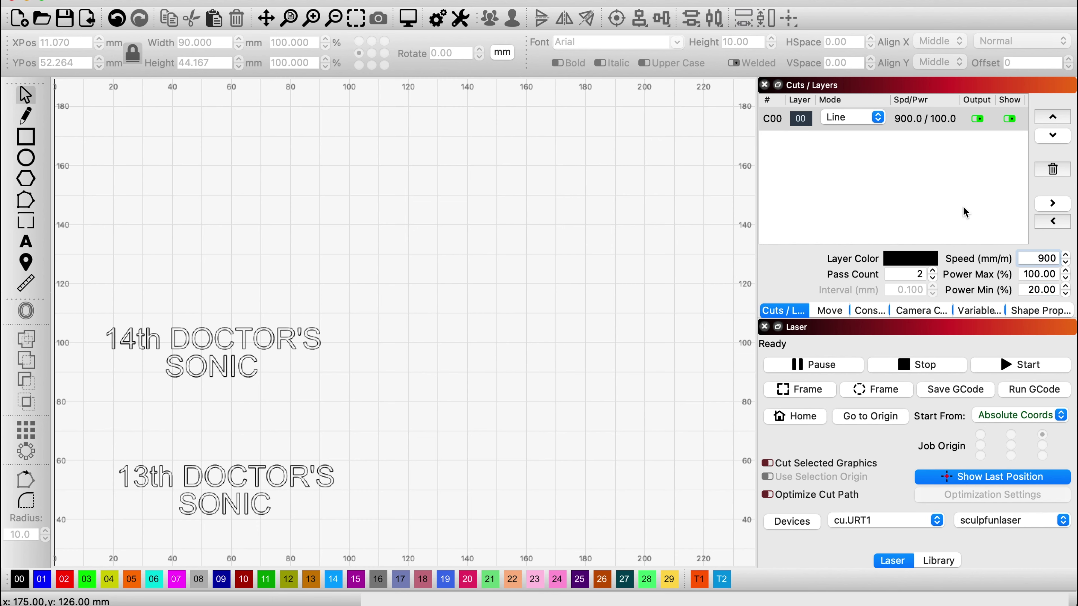
left_click(954, 203)
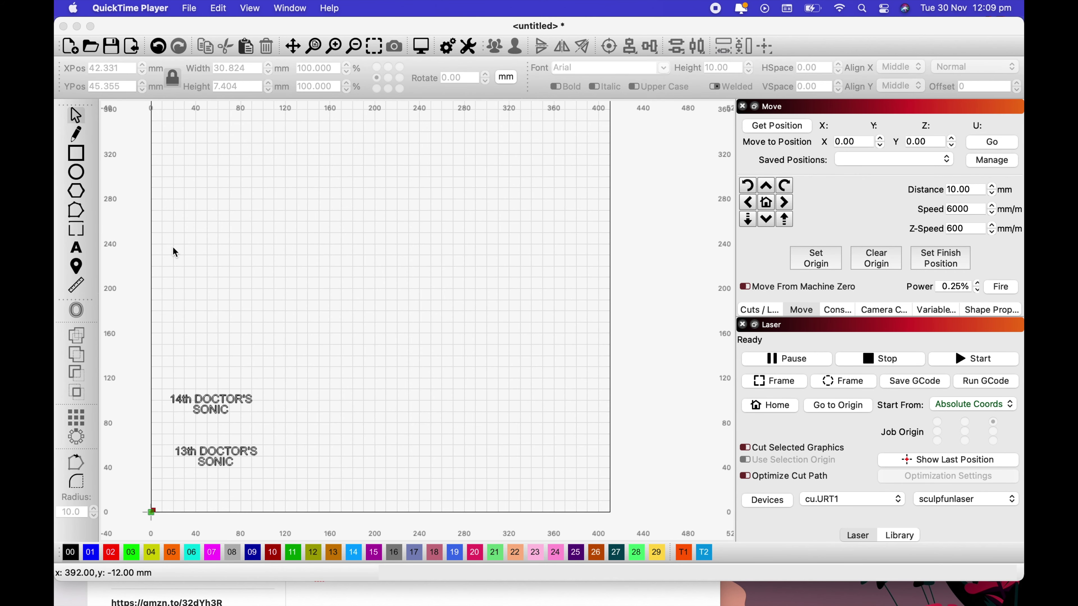
- Undo the recent edits to bring back the two stacked hexagon outlines
left_click(217, 253)
key("super+v")
key("super+z")
key("super+shift+z")
key("super+v")
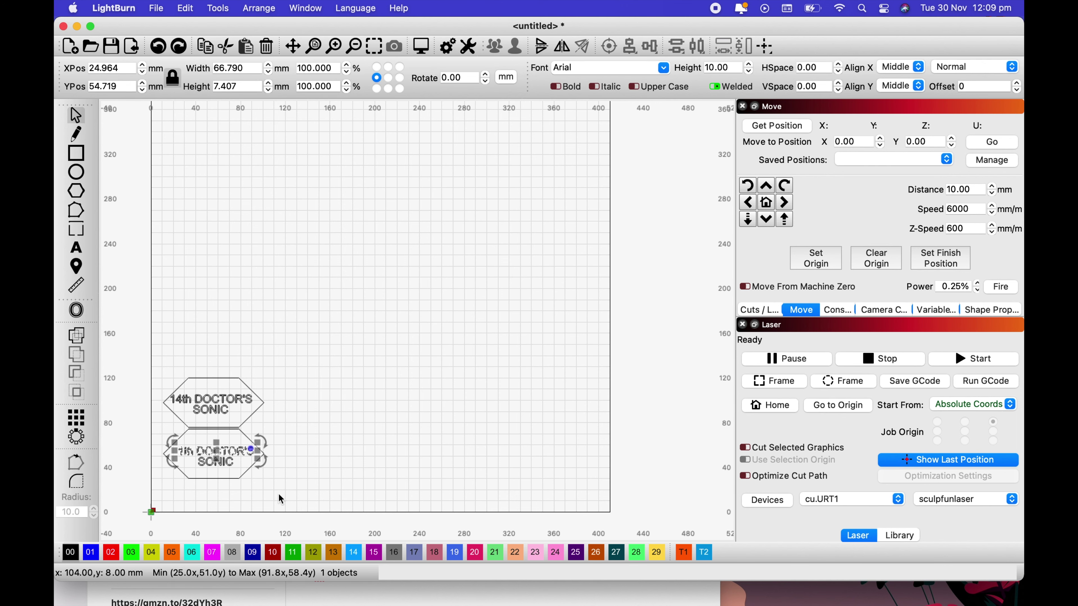
key("Delete")
- Select the upper hexagon, check the Edit menu, and show the Cuts / Layers settings
left_click(223, 405)
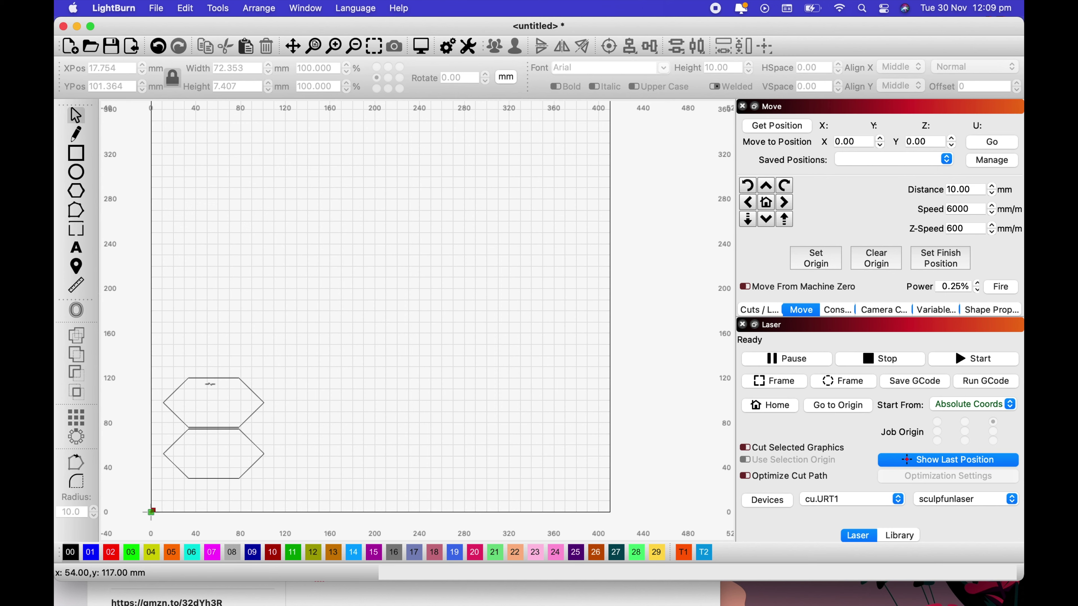
left_click(220, 377)
left_click(186, 8)
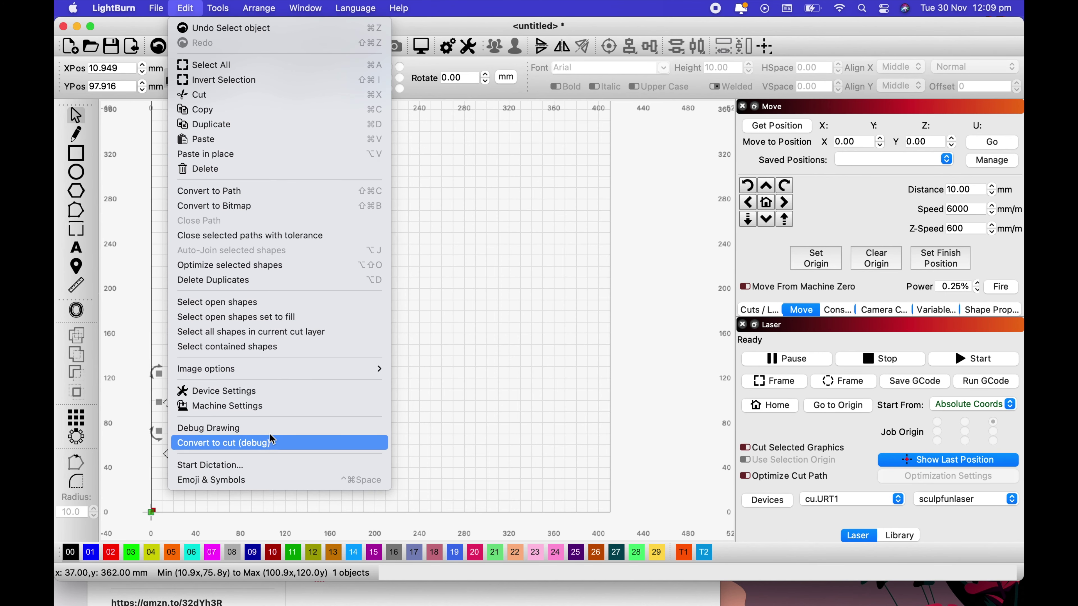
left_click(272, 444)
left_click(185, 8)
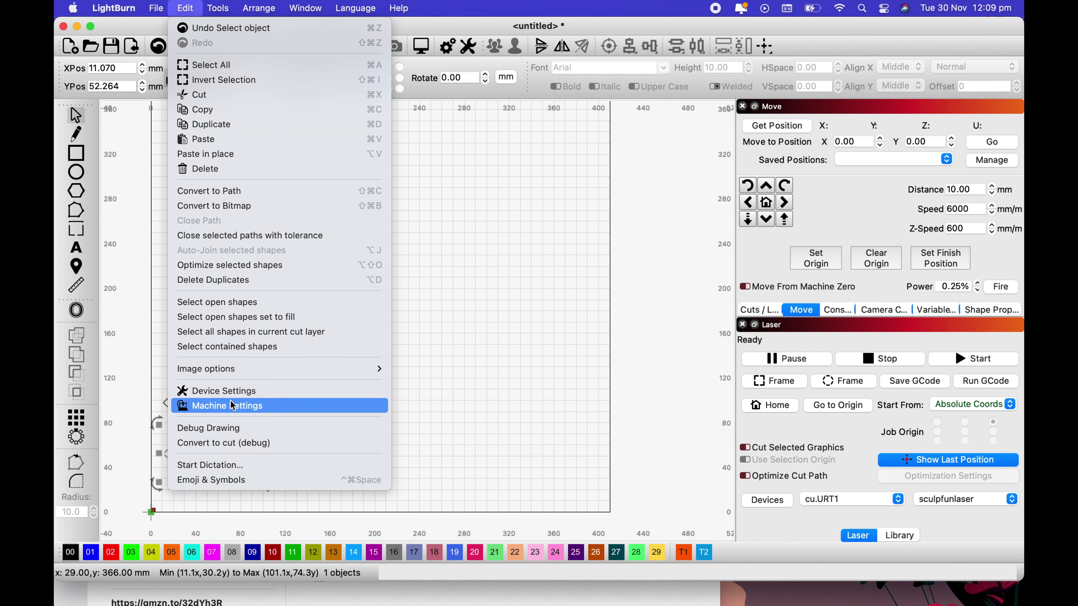
left_click(263, 443)
left_click(760, 311)
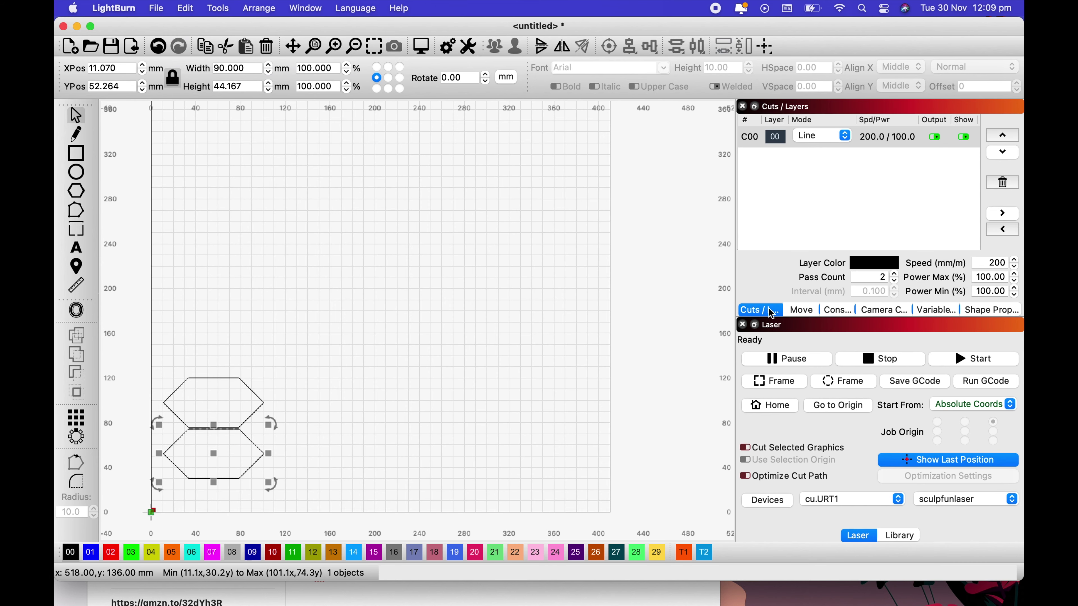